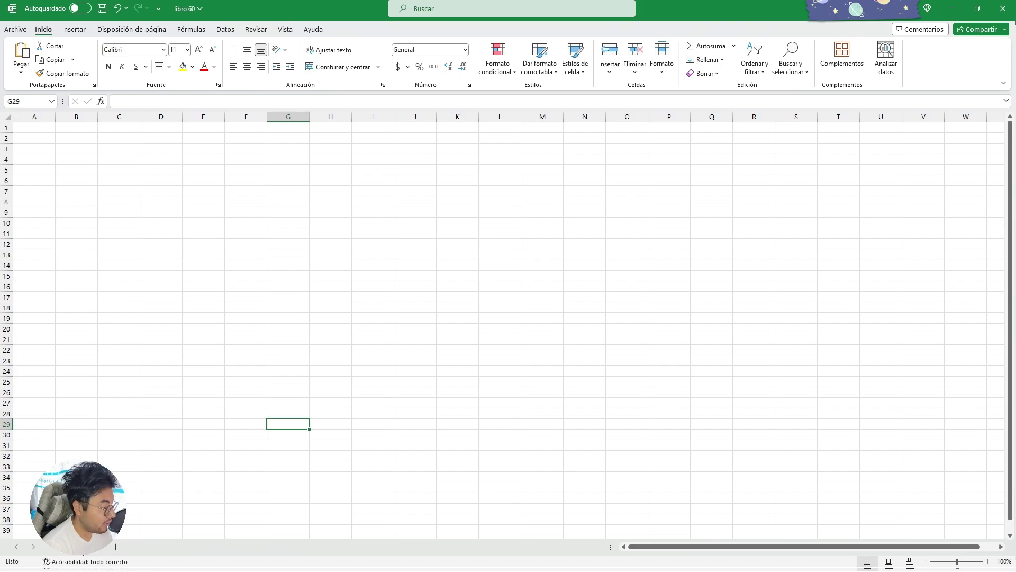
Add nine new blank sheets, Hoja2 through Hoja10, to the libro 60 workbook
click(117, 546)
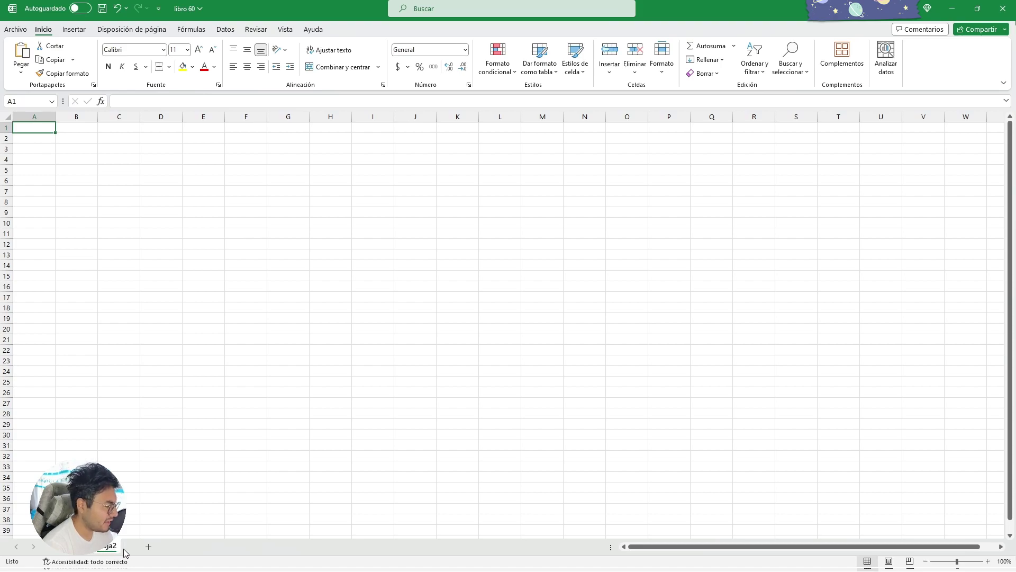
click(147, 548)
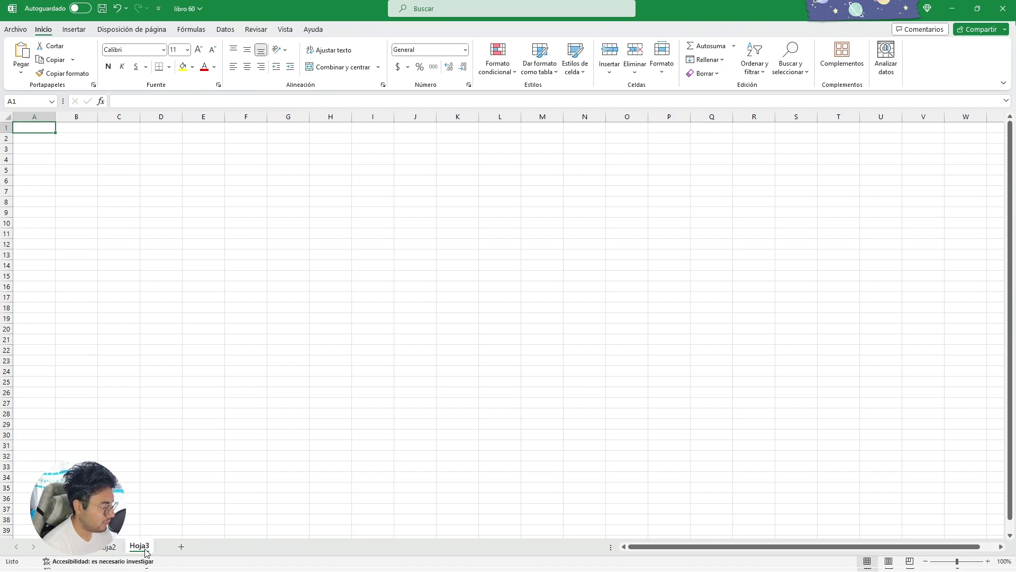
click(181, 547)
click(214, 548)
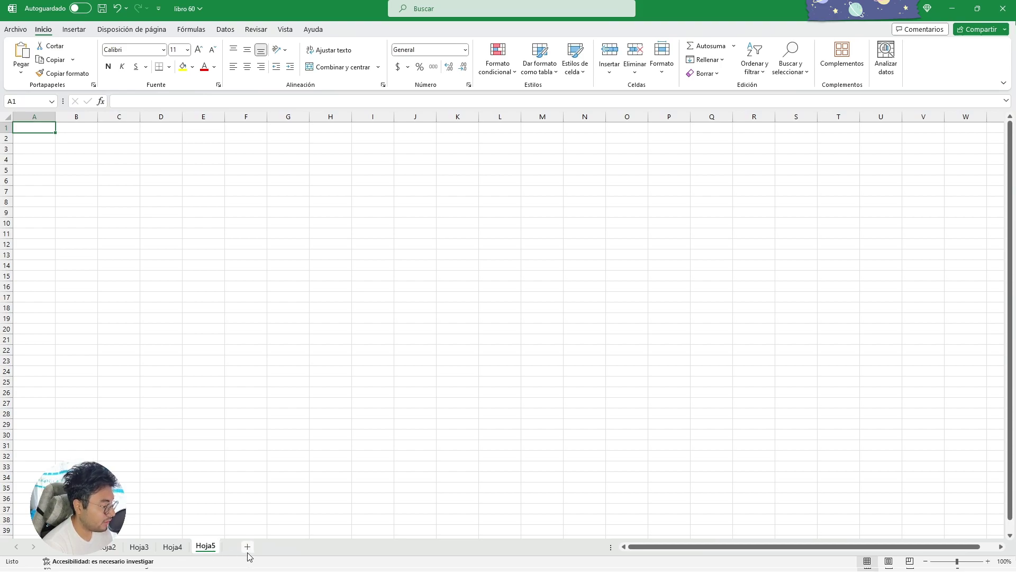
click(248, 546)
click(280, 548)
click(313, 547)
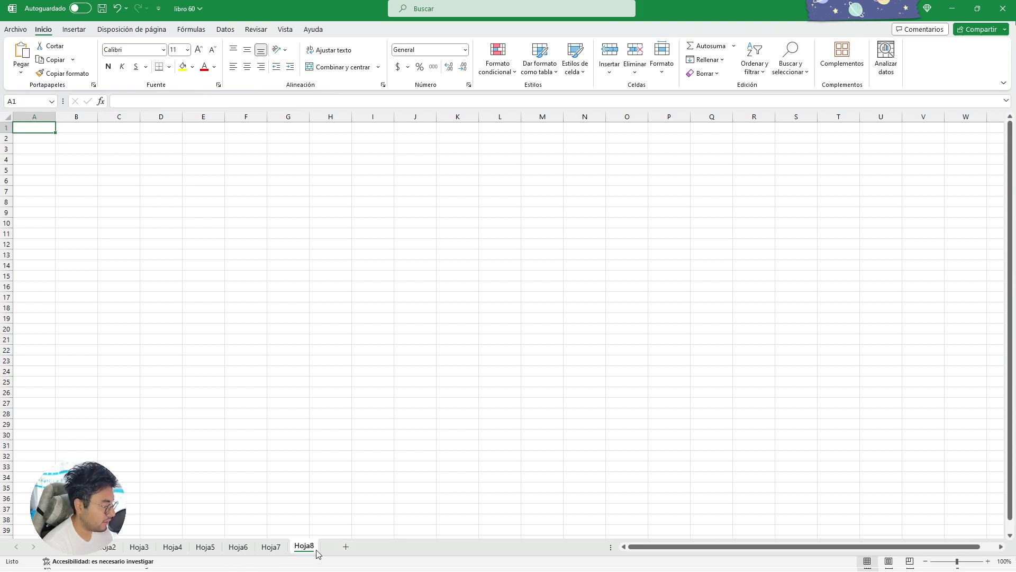
click(346, 549)
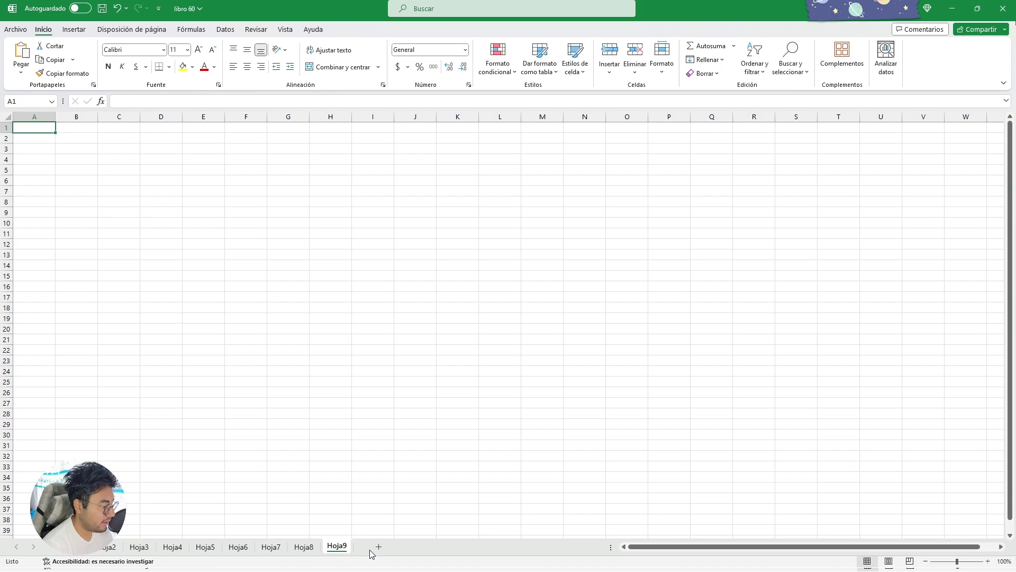
click(374, 548)
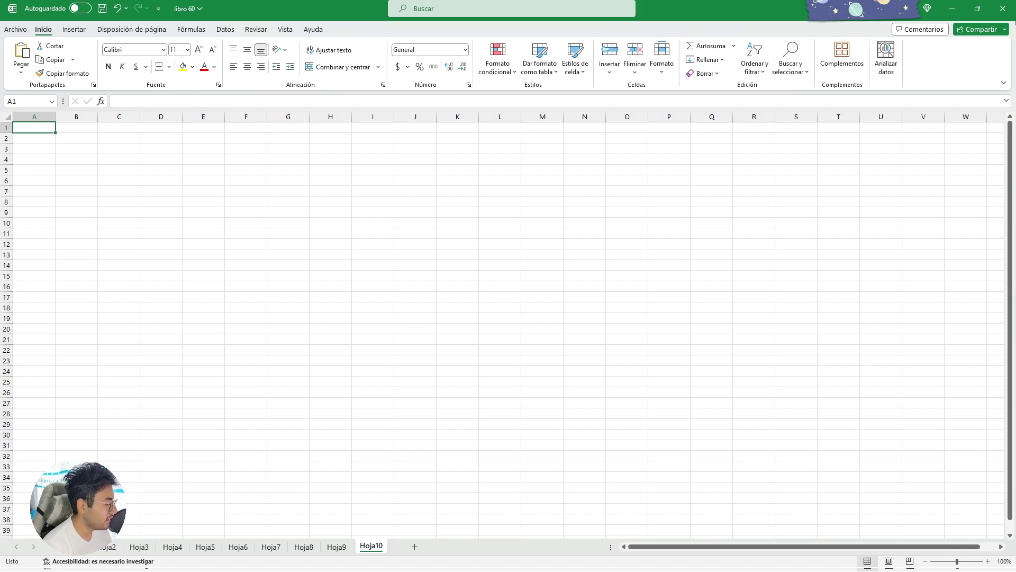
Enter 'dadasdasd' in G29 of the first sheet and 'asdasdsad' in A1 of Hoja2
click(288, 424)
text(dadasdasd)
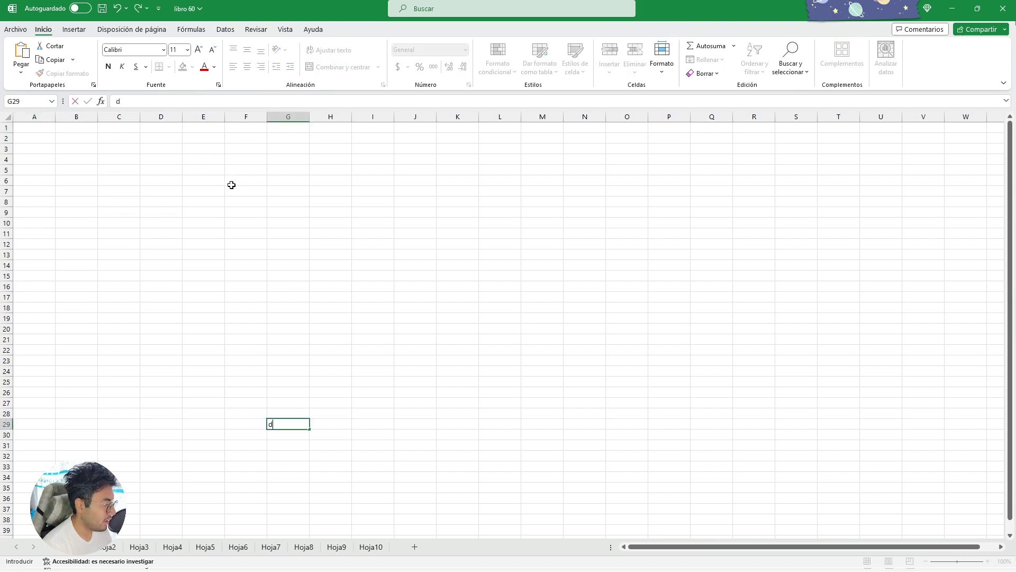
click(333, 245)
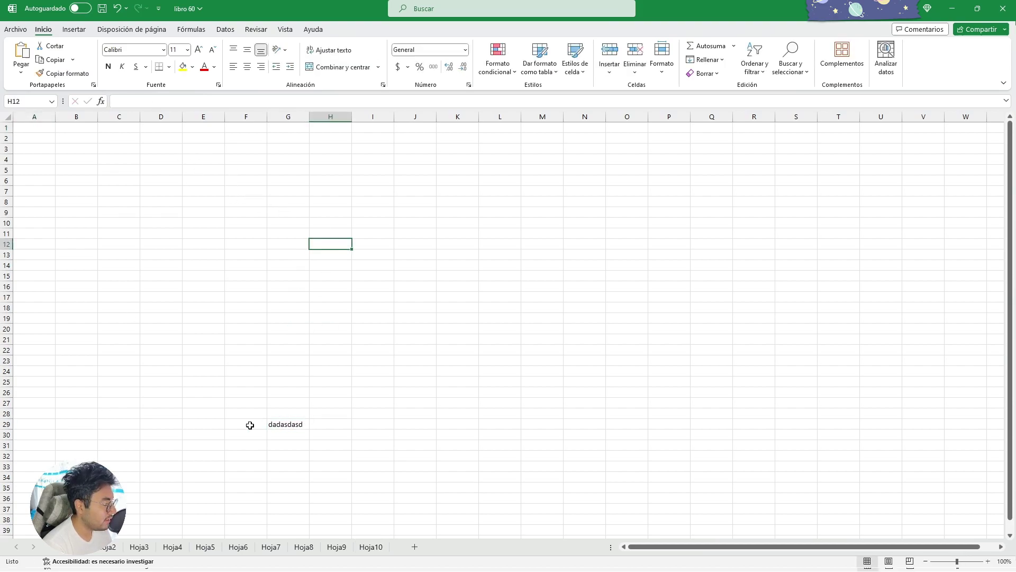
click(108, 547)
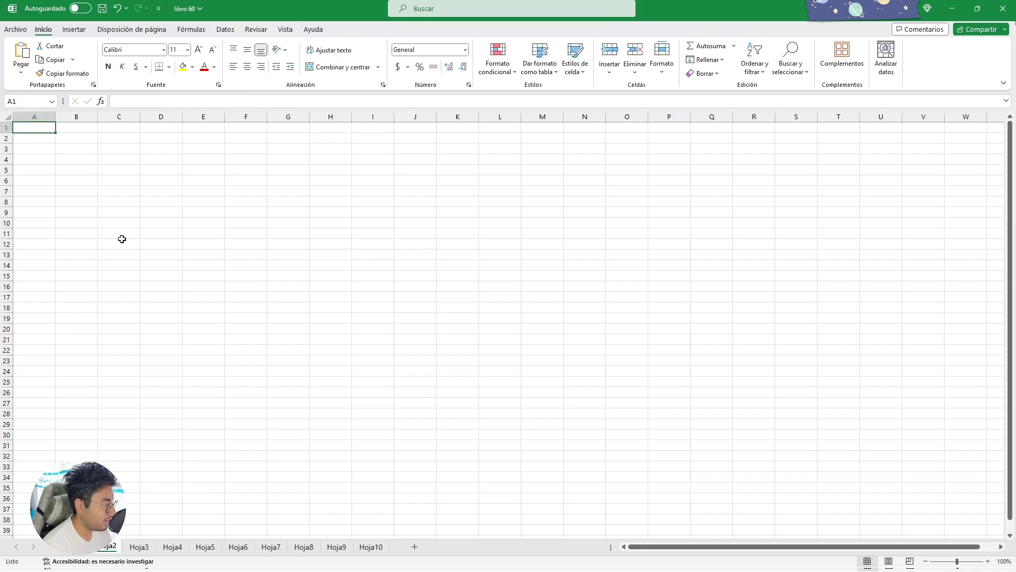
text(asdasdsad)
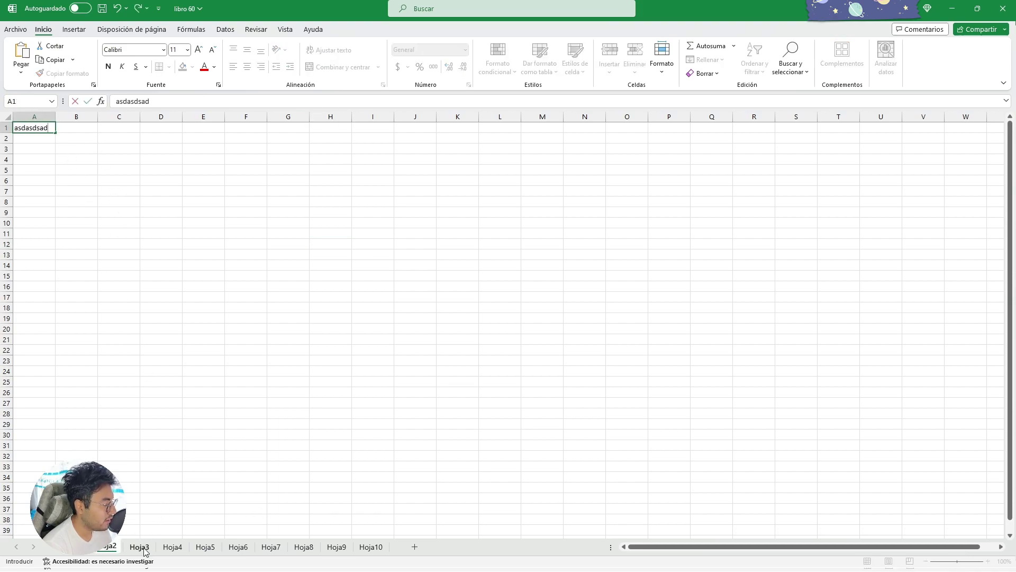
click(140, 547)
Enter 'adasdad' in cell L16 of Hoja3
click(493, 290)
text(adasdad)
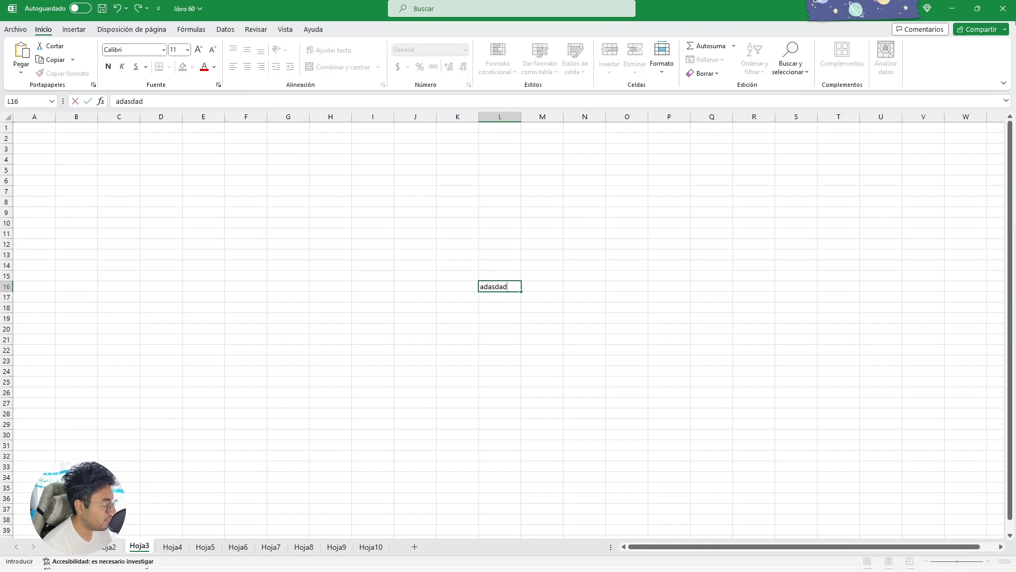
click(78, 550)
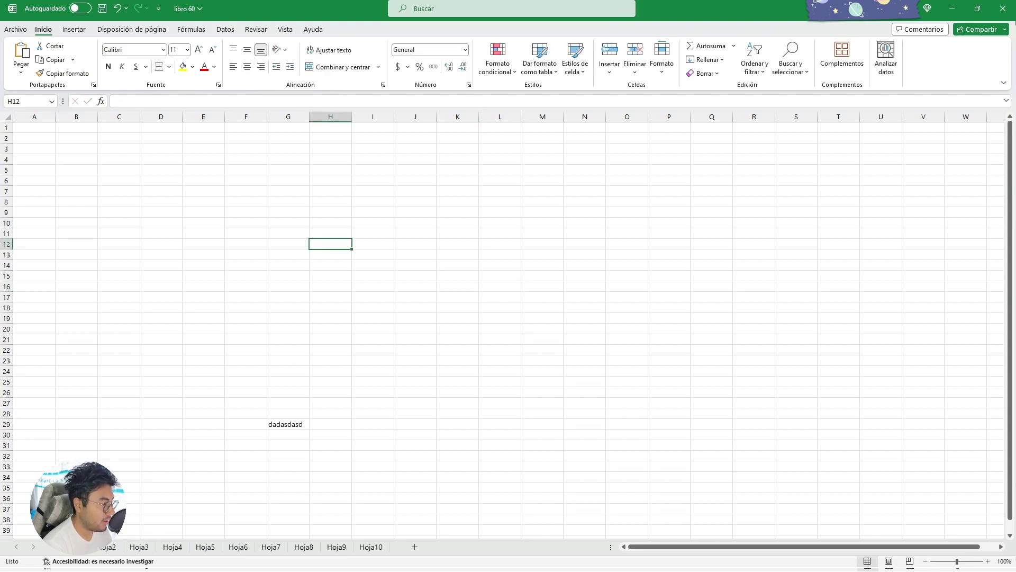
Review the contents of Hoja2 and Hoja3, then return to the first sheet
click(108, 546)
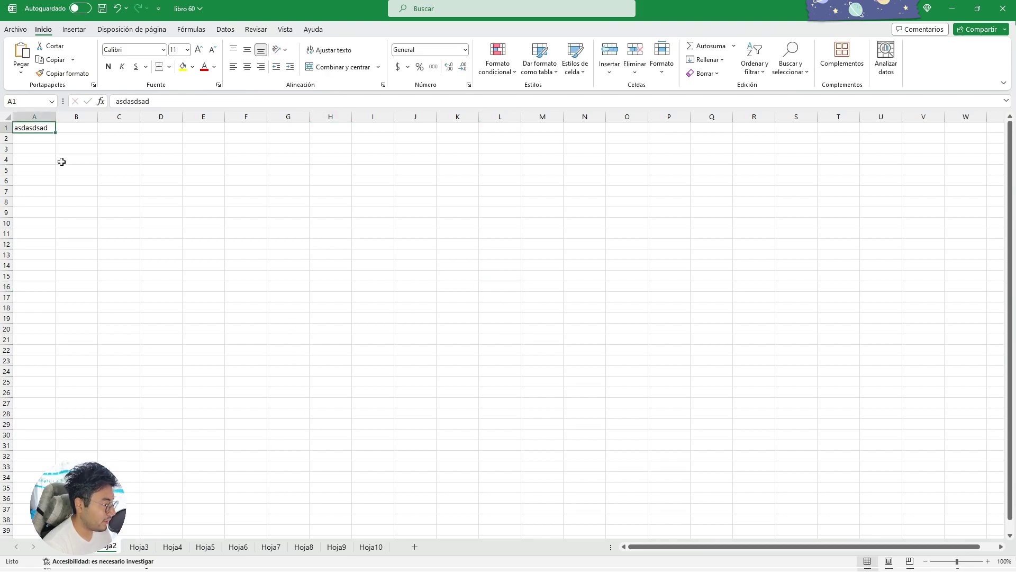
click(139, 547)
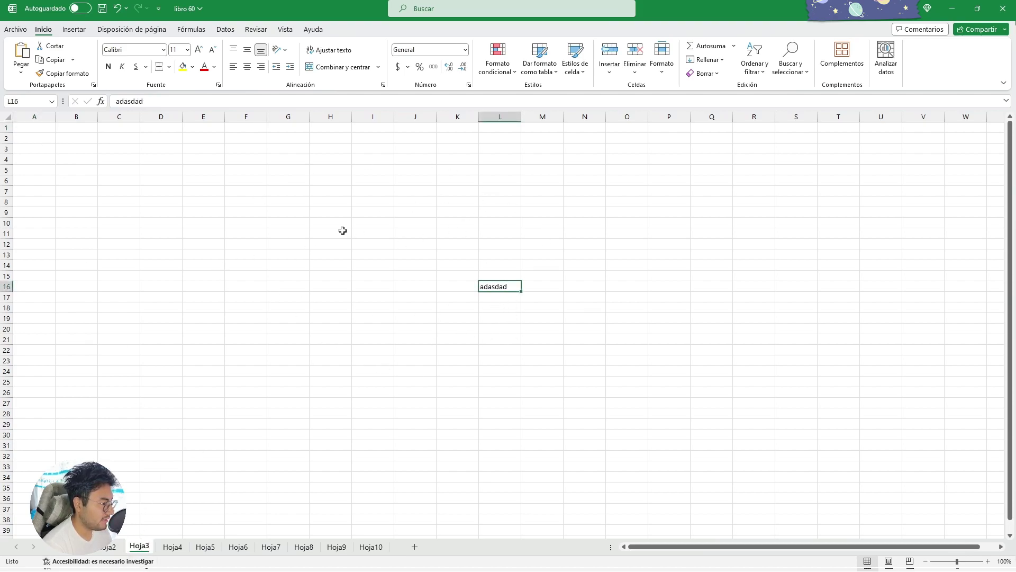
click(76, 546)
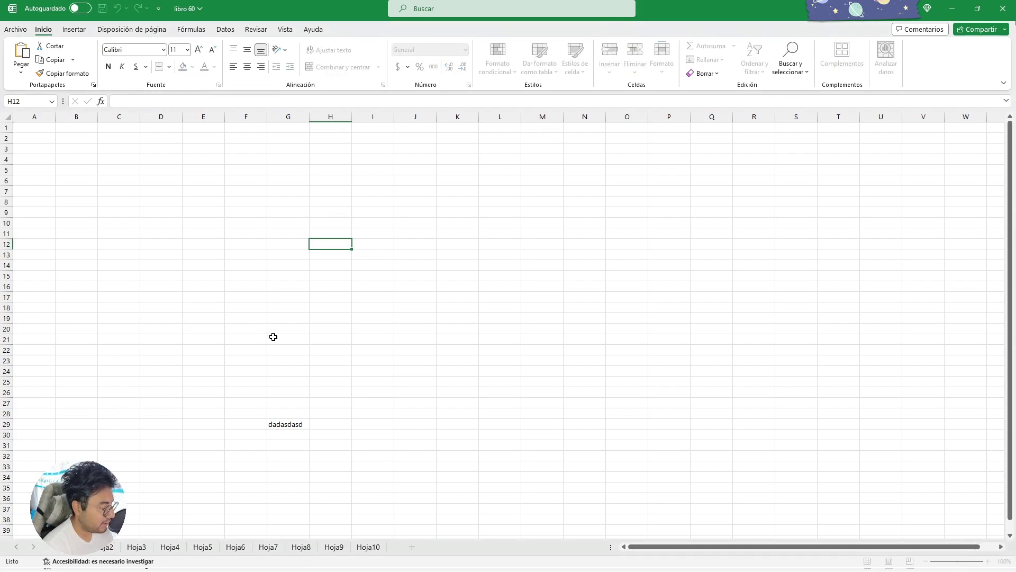
Rename sheet Hoja2 to 'Mundo'
click(98, 551)
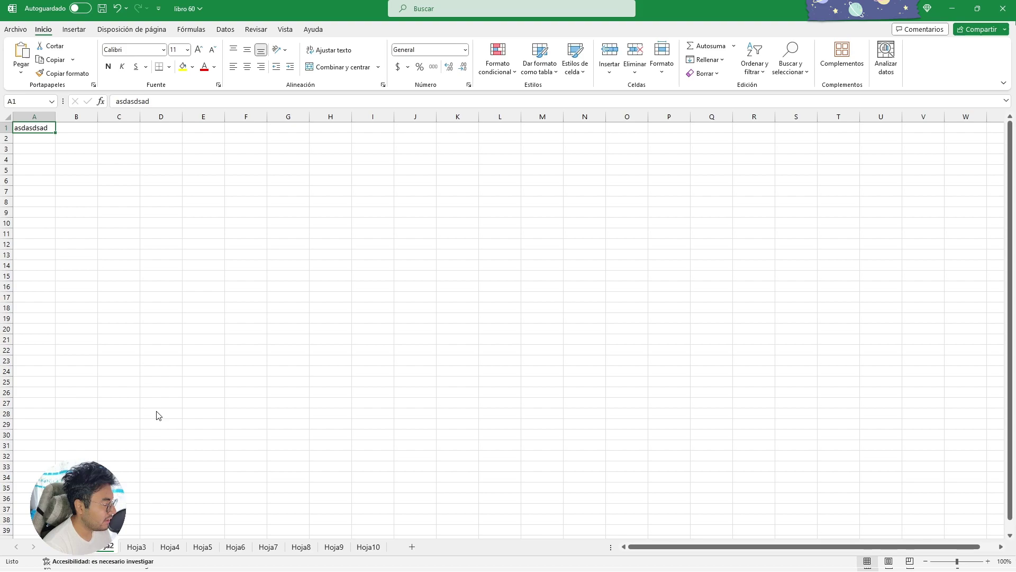
text(Mundo)
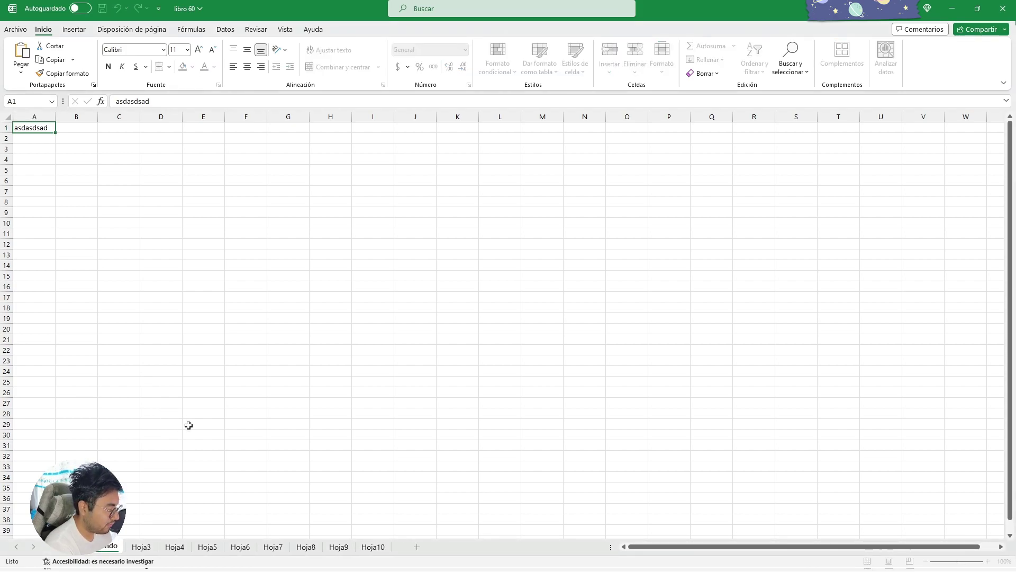
click(141, 546)
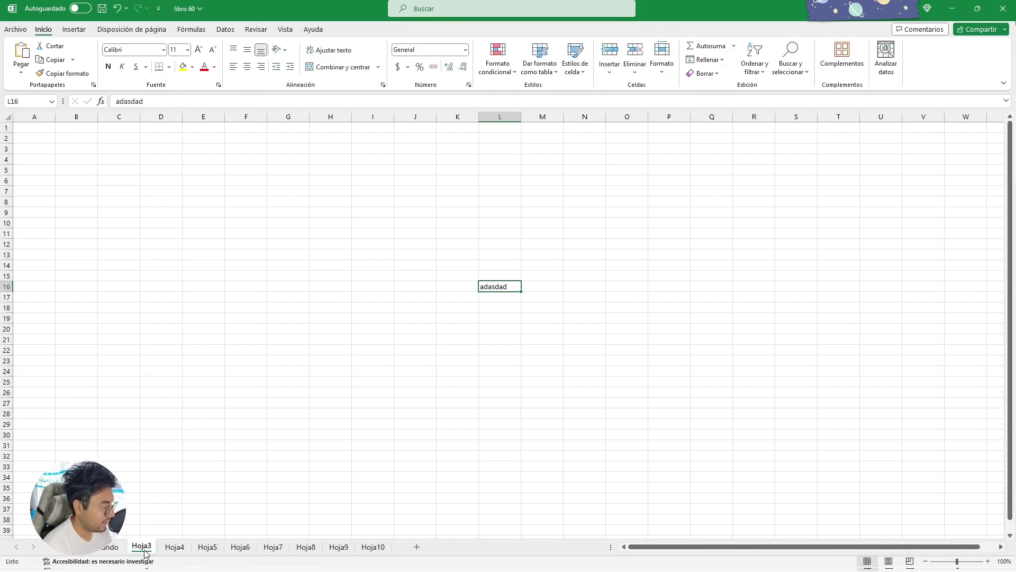
Rename sheet Hoja3 to 'Excel' using the Alt+H, O, R ribbon shortcut
key(alt+h)
key(o)
key(r)
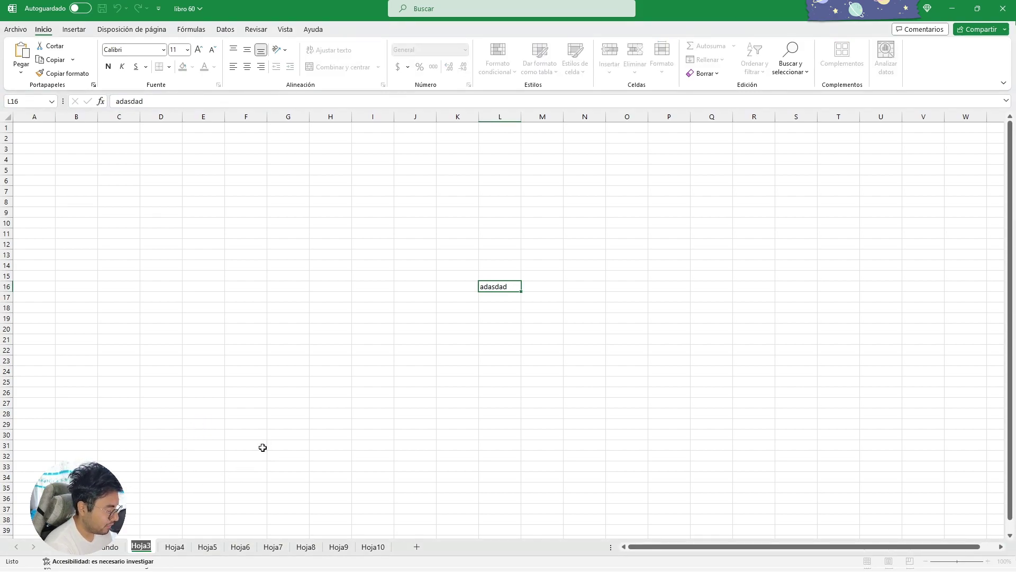
text(ERcel)
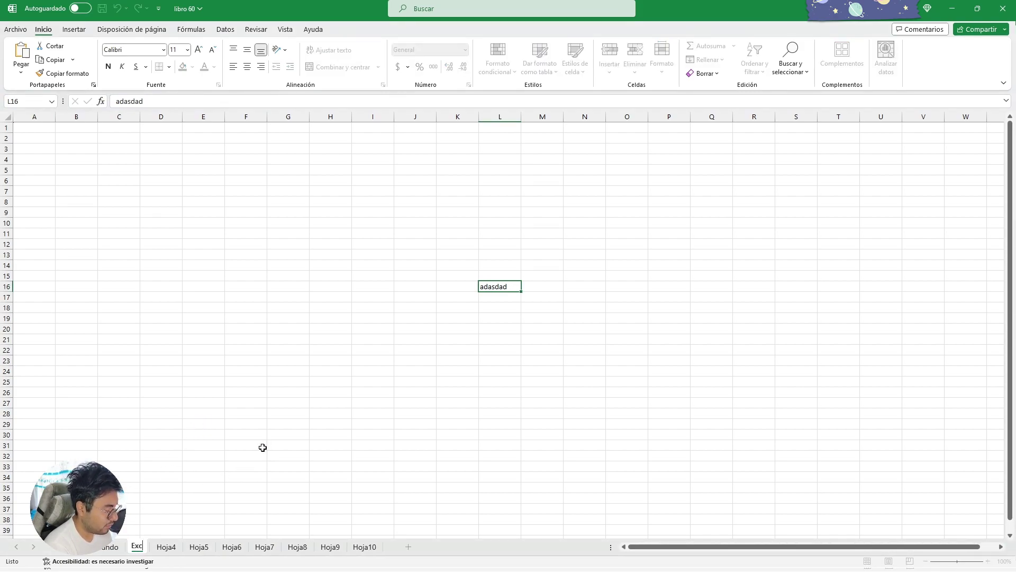
key(Return)
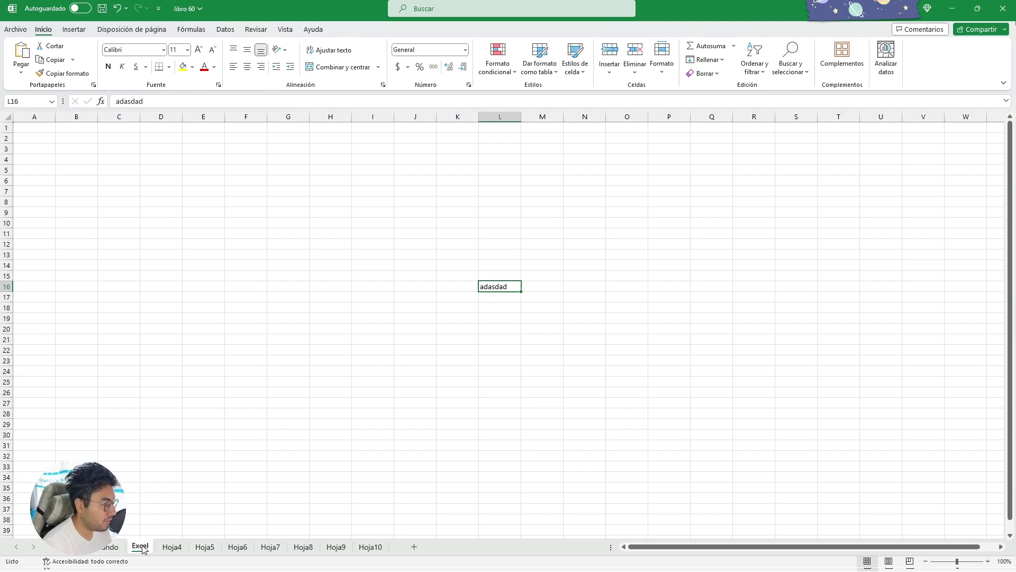
Move the Excel sheet tab toward the front of the tab bar
drag(137, 551, 143, 550)
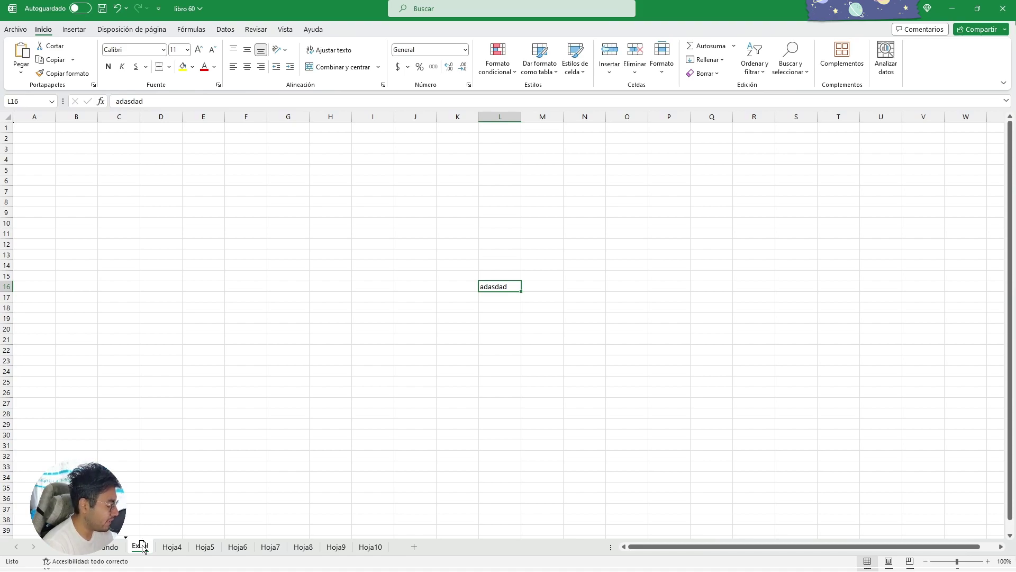
drag(143, 549, 138, 548)
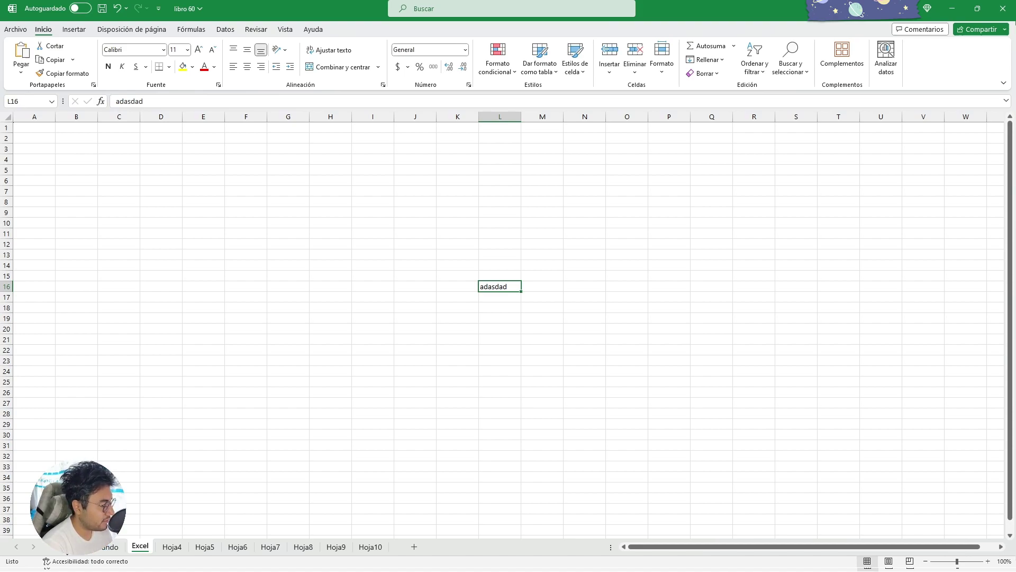
drag(140, 546, 80, 547)
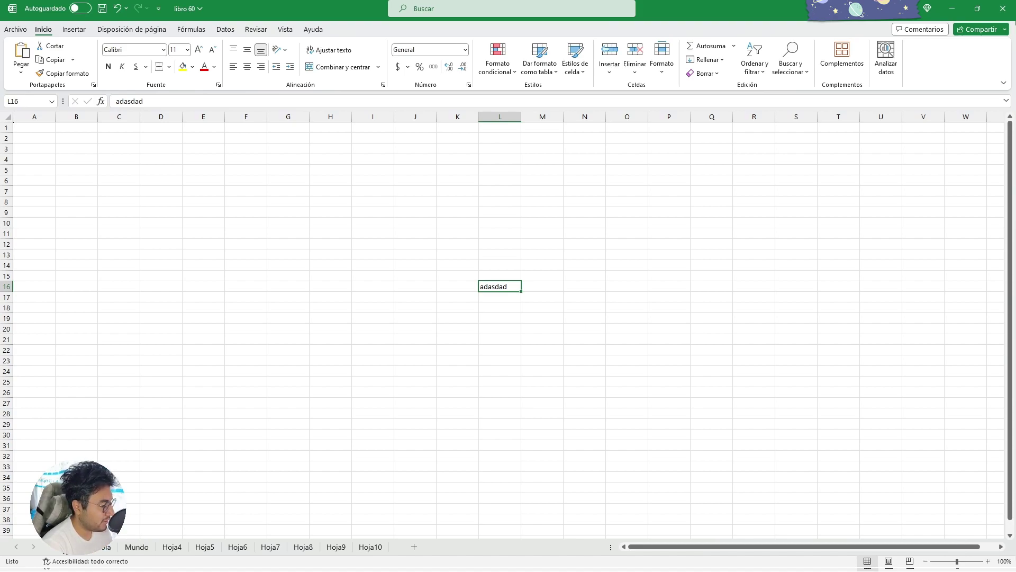
Reorder the Mundo and Hola tabs so Excel sits just before Mundo, then select G30
click(127, 549)
click(141, 547)
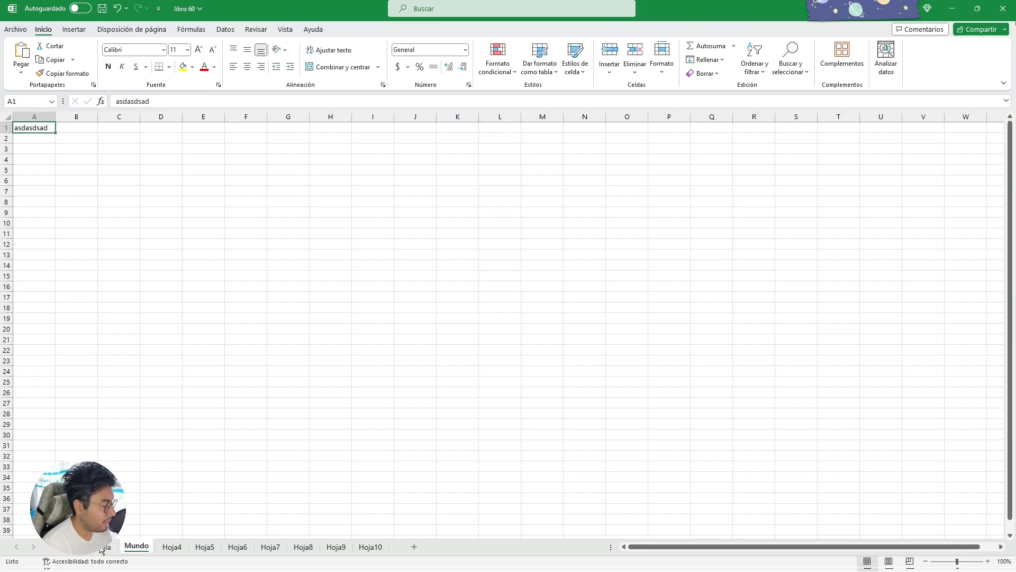
drag(137, 546, 101, 551)
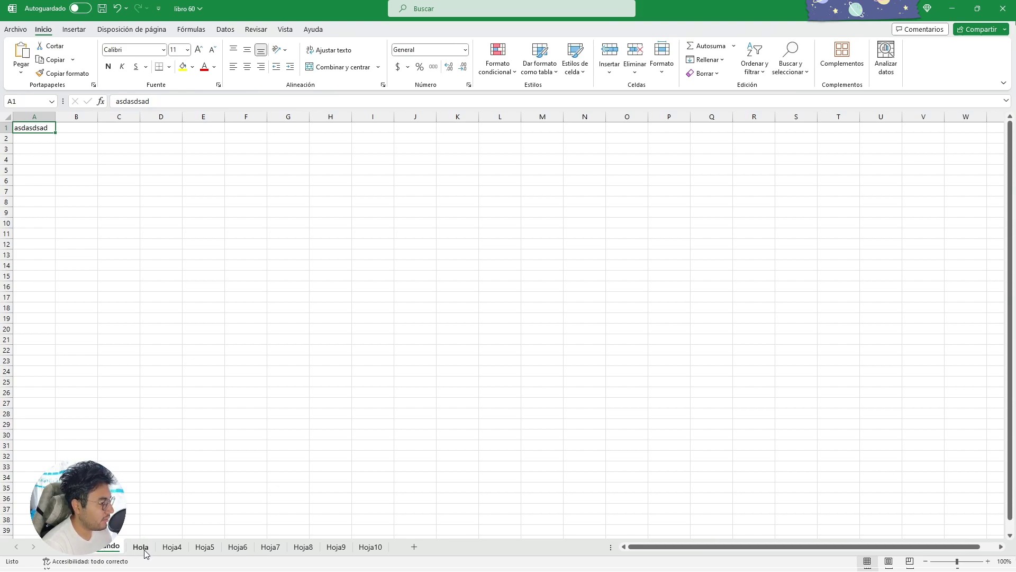
drag(142, 553, 81, 557)
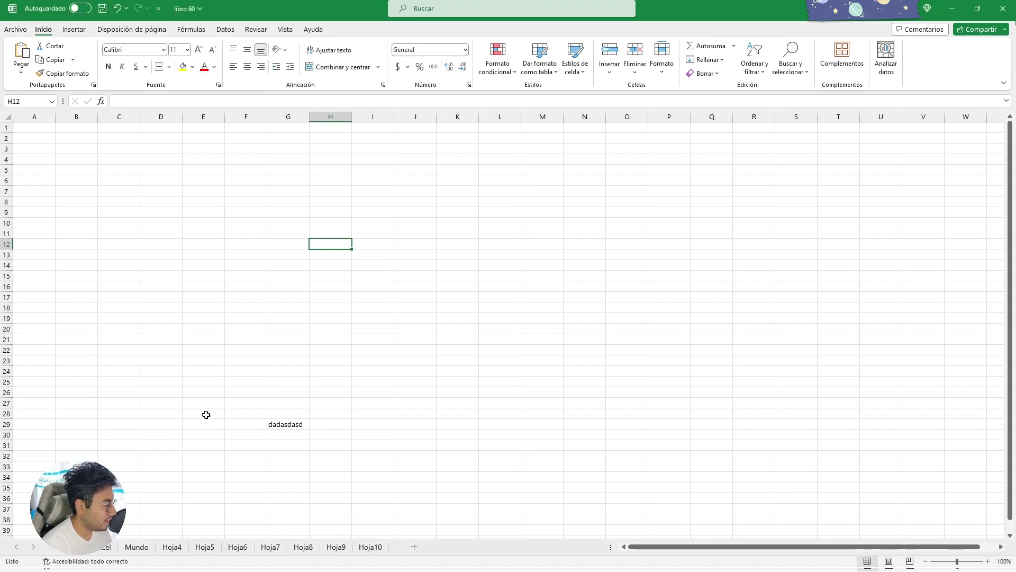
click(137, 547)
mouse_move(106, 547)
mouse_down()
mouse_move(144, 550)
mouse_move(99, 550)
mouse_up()
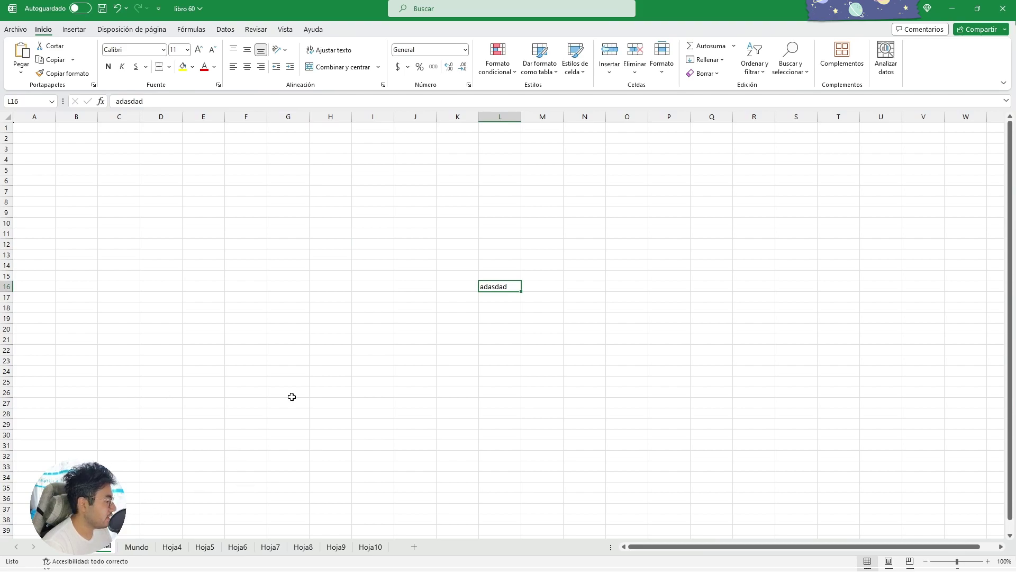
click(285, 434)
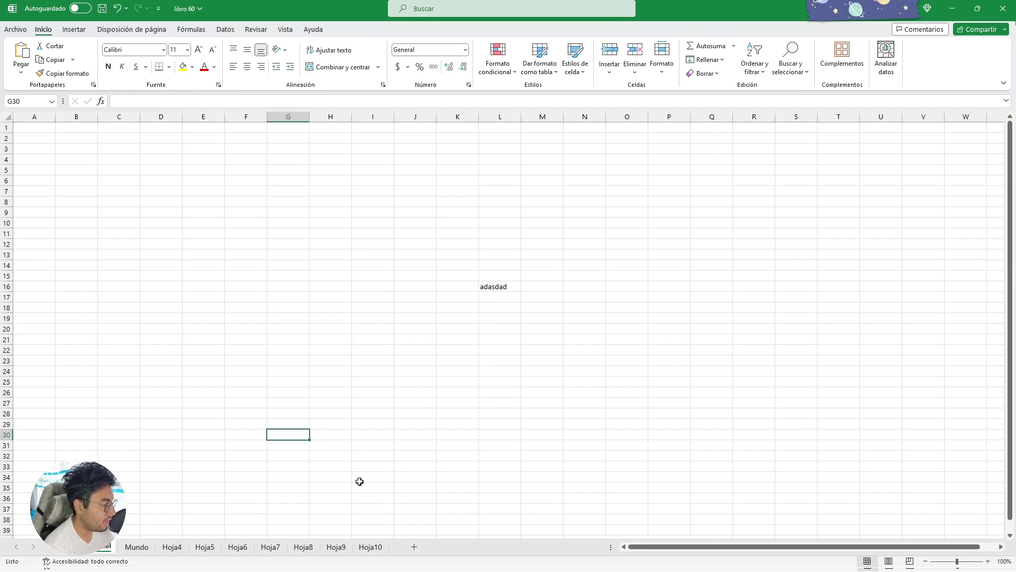
click(238, 547)
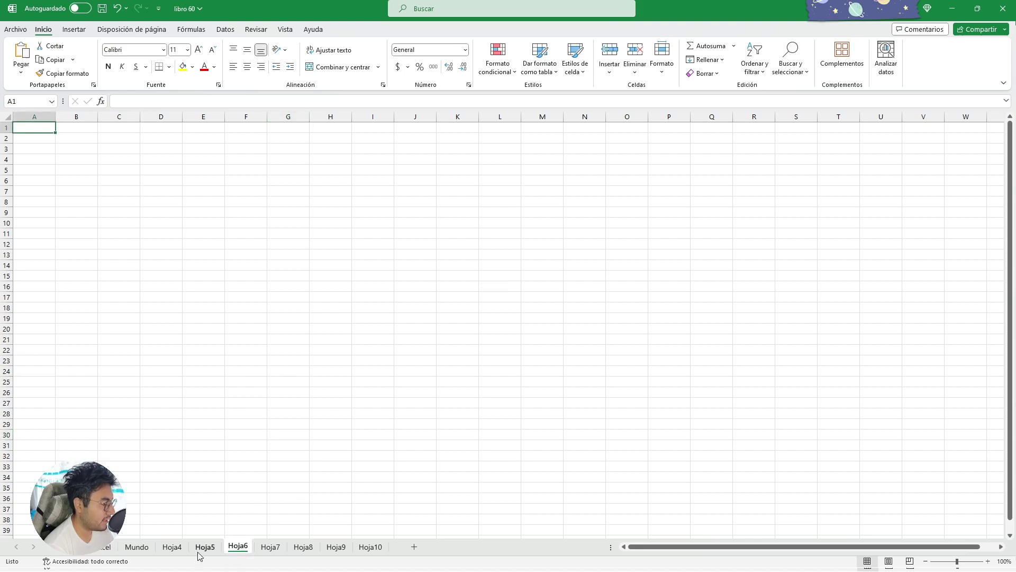
click(105, 548)
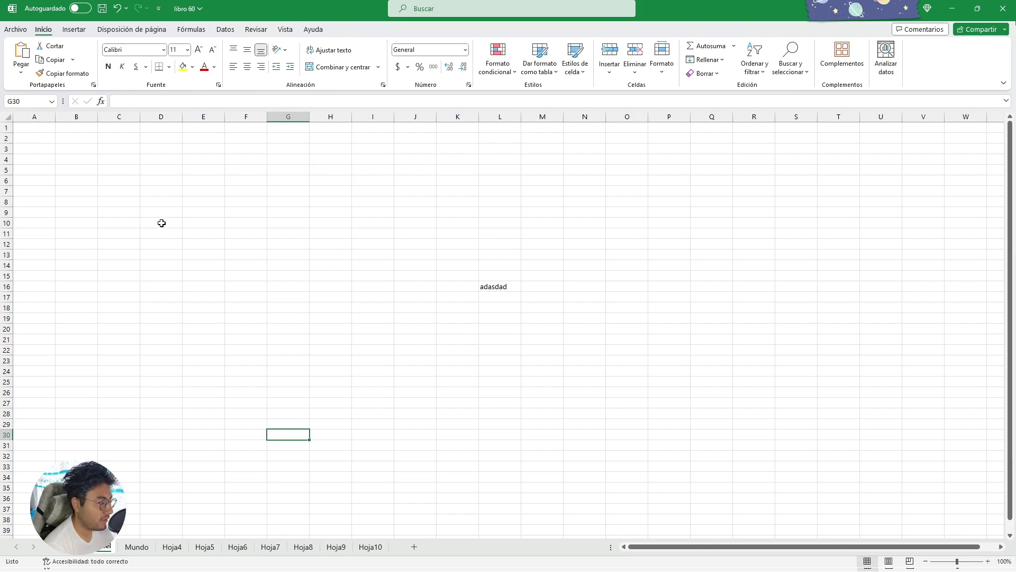
scroll(630, 334, down, 4)
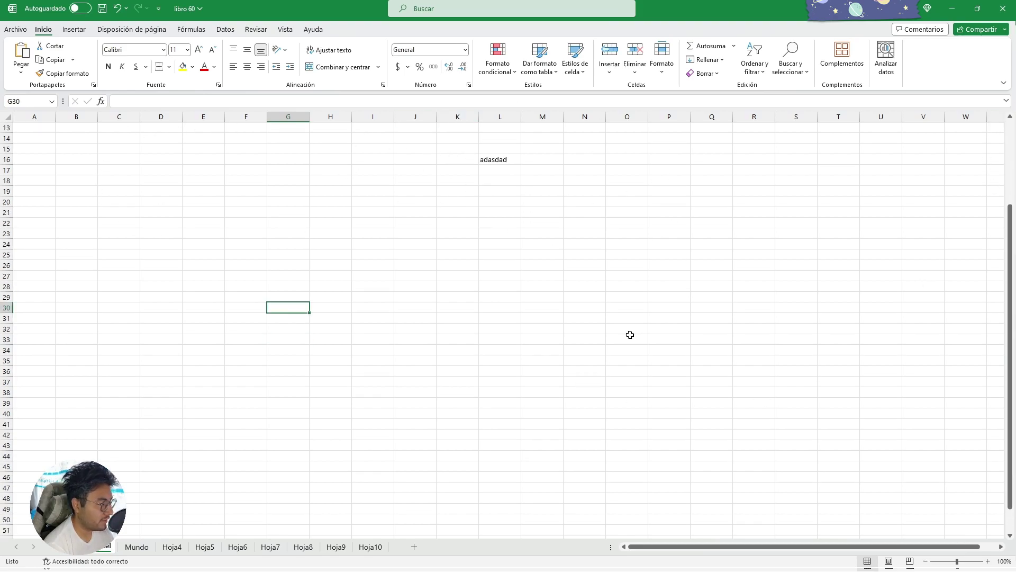
scroll(630, 334, down, 20)
scroll(580, 335, down, 8)
scroll(577, 335, down, 11)
scroll(581, 343, down, 6)
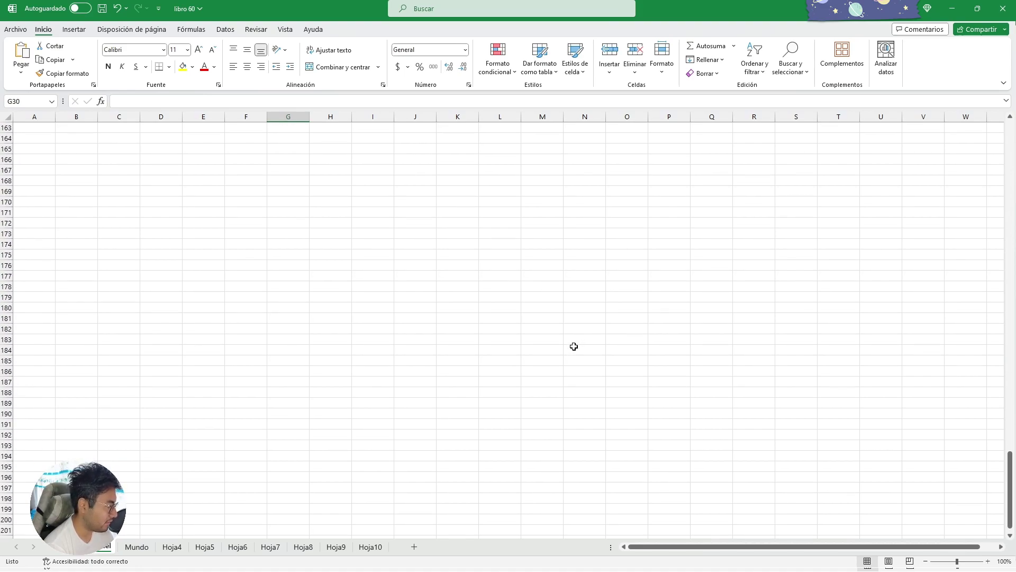
scroll(574, 338, down, 12)
scroll(573, 333, down, 12)
scroll(561, 329, down, 12)
scroll(371, 296, down, 13)
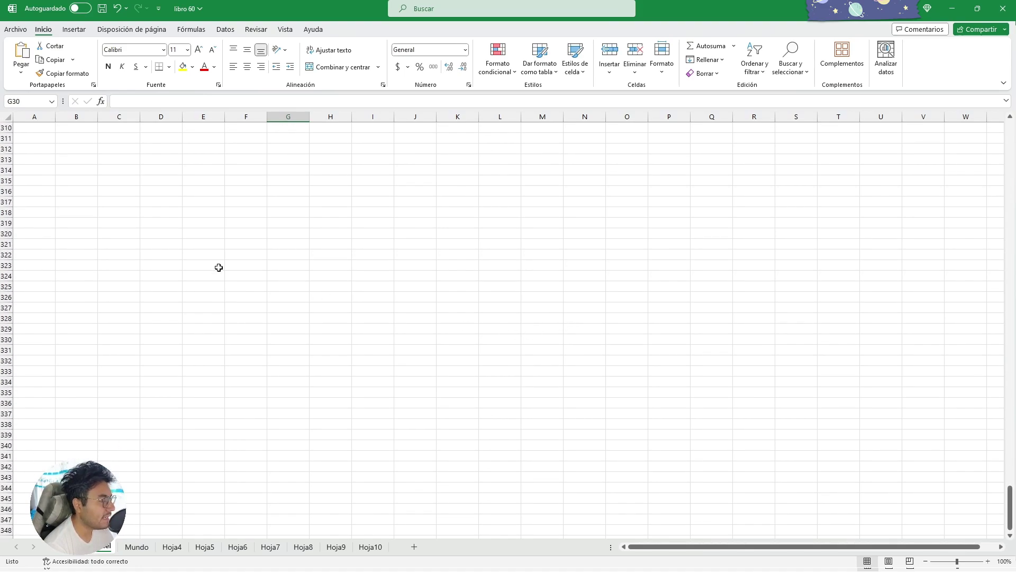
drag(80, 201, 842, 455)
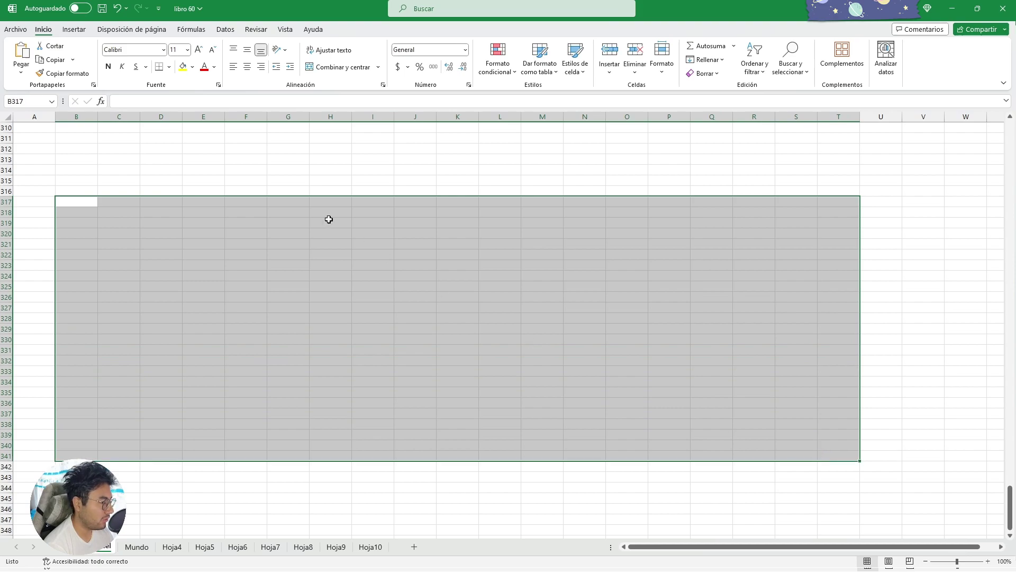
scroll(530, 267, up, 3)
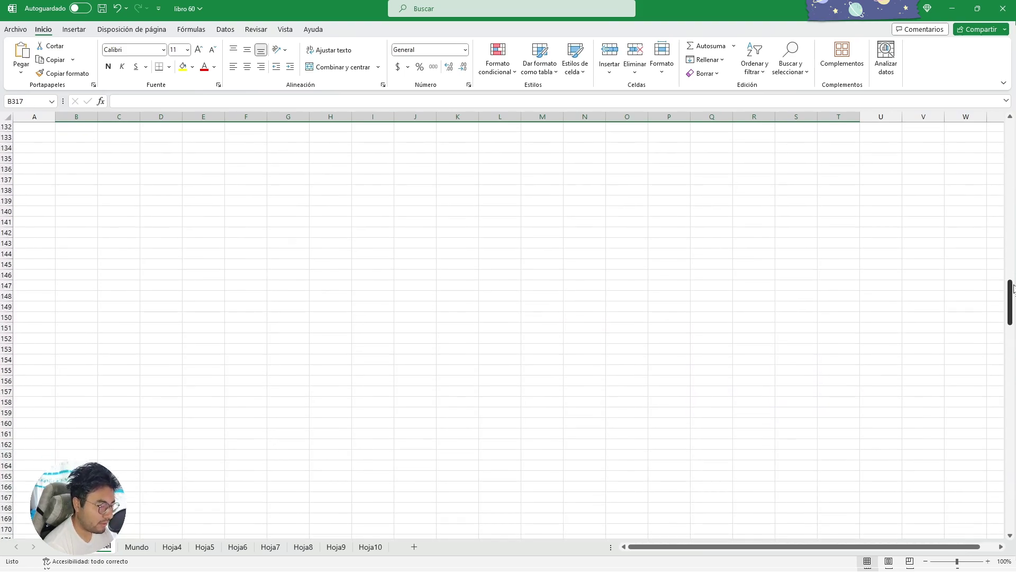
drag(1010, 495, 1010, 132)
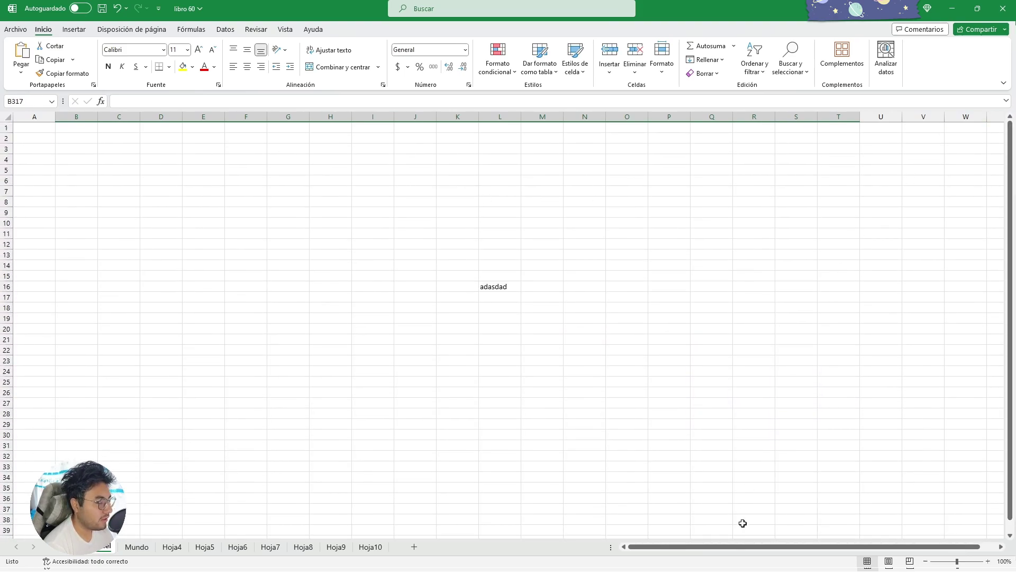
drag(698, 546, 873, 547)
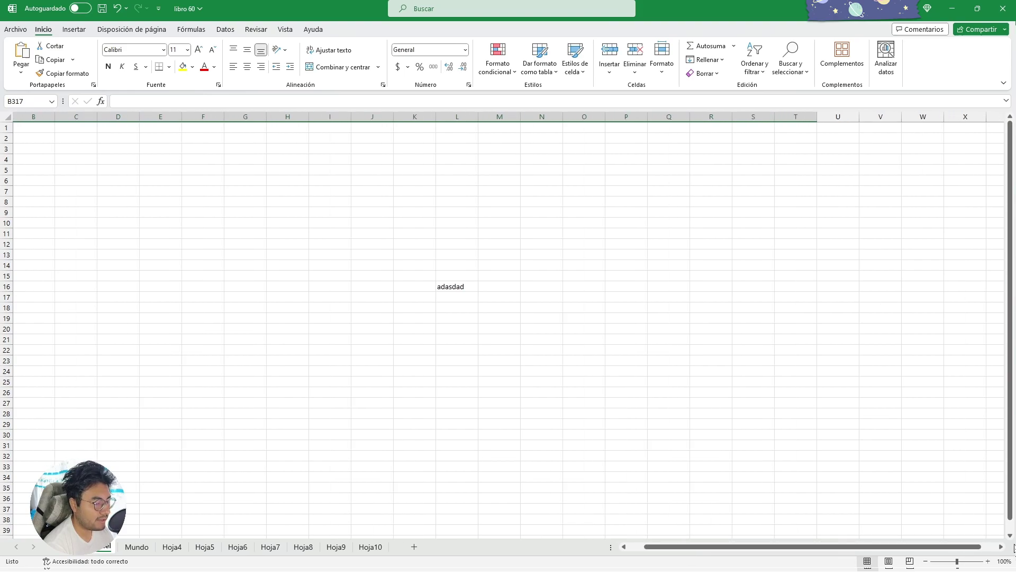
scroll(1006, 548, right, 2)
scroll(980, 548, right, 3)
scroll(953, 548, right, 3)
scroll(930, 548, right, 1)
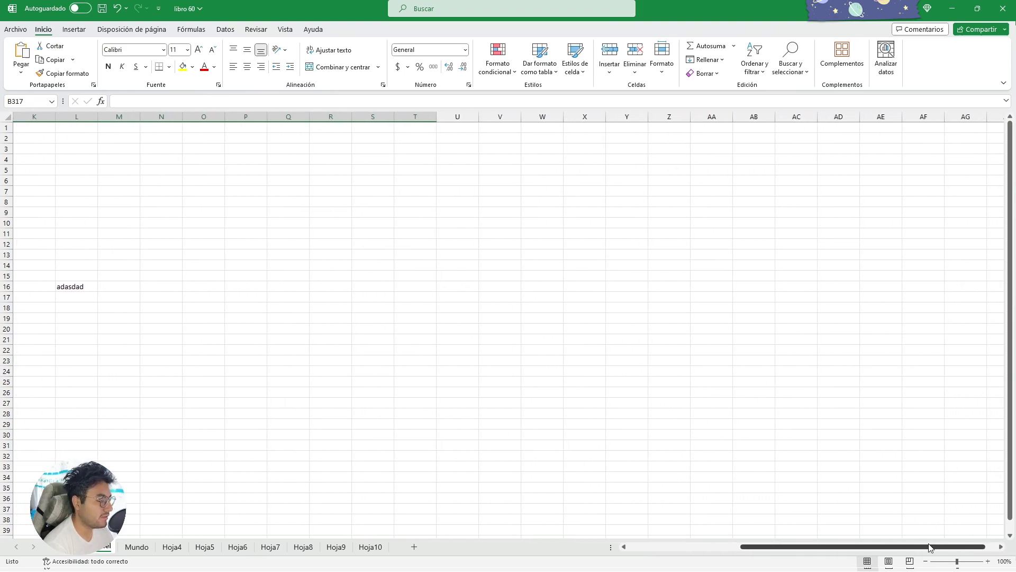
drag(930, 548, 818, 548)
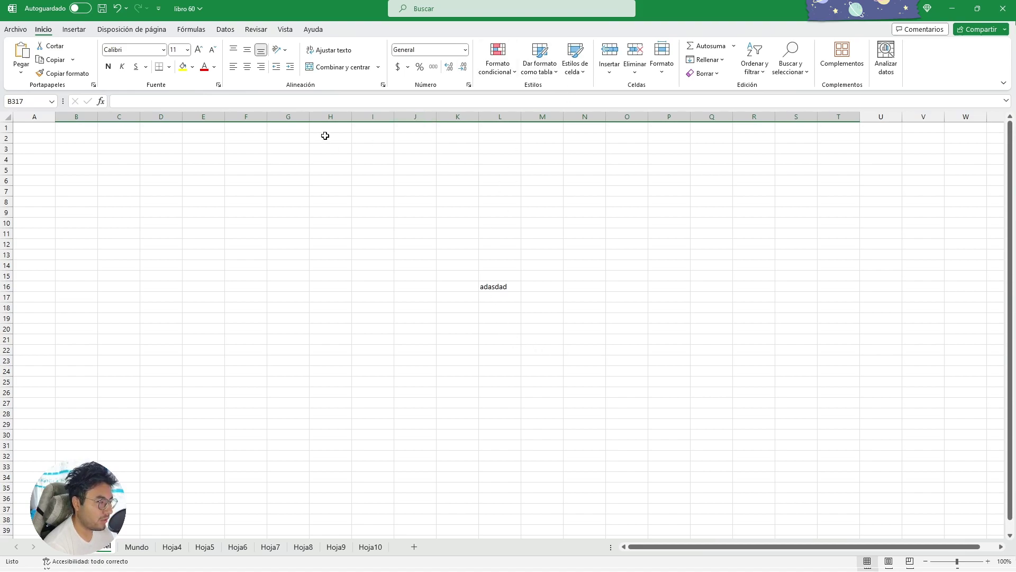
click(494, 229)
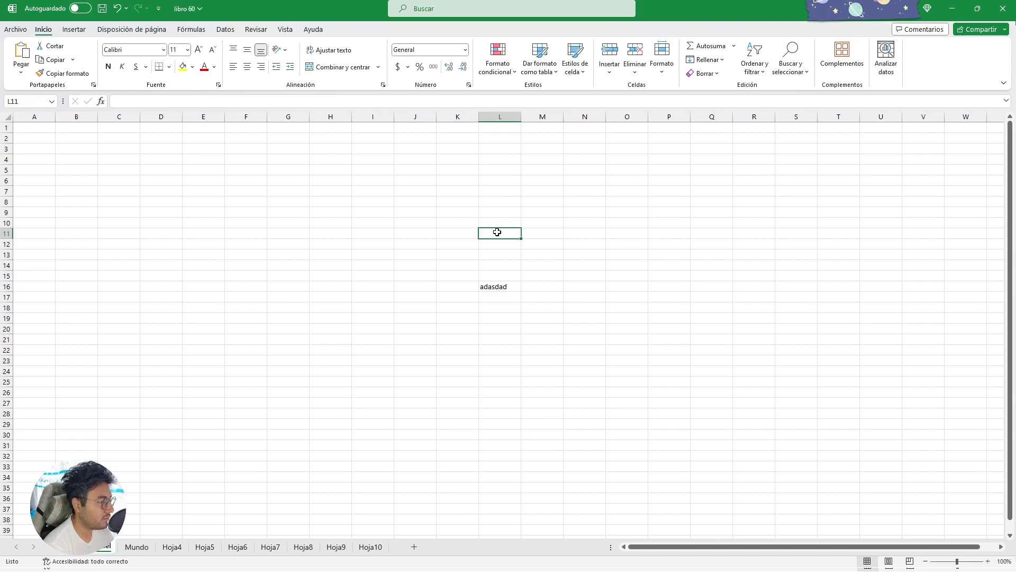